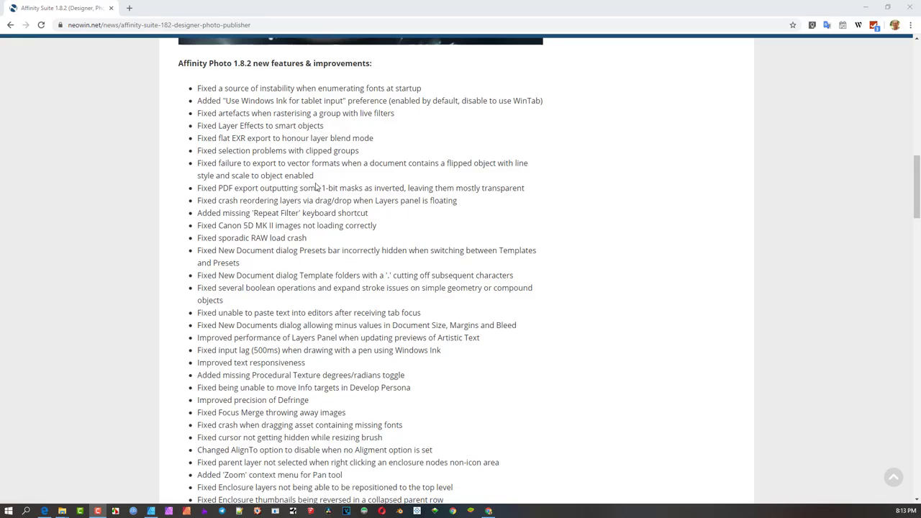
# Step: Scroll the Neowin changelog to 'Allow PSD smart object support (like Photo)' under Affinity Designer 1.8.2
pyautogui.scroll(-1, 345, 202)
pyautogui.scroll(-1, 289, 164)
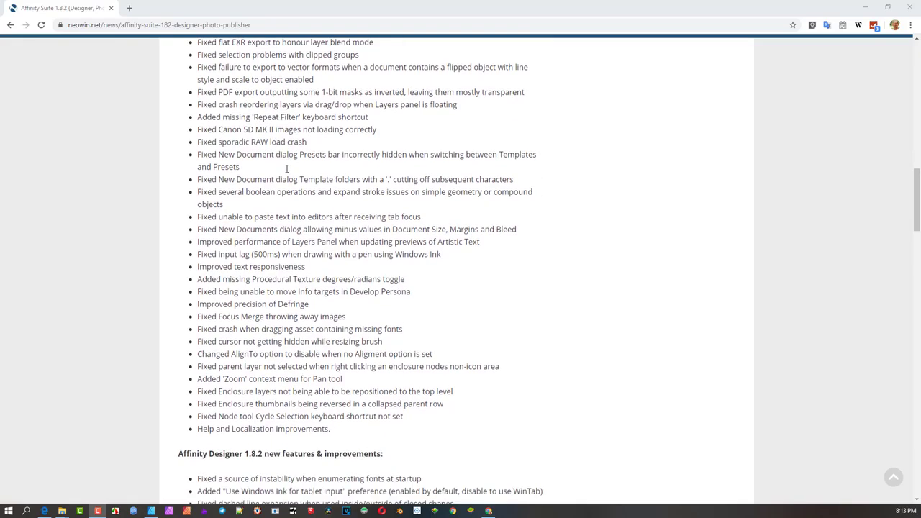
pyautogui.scroll(1, 338, 218)
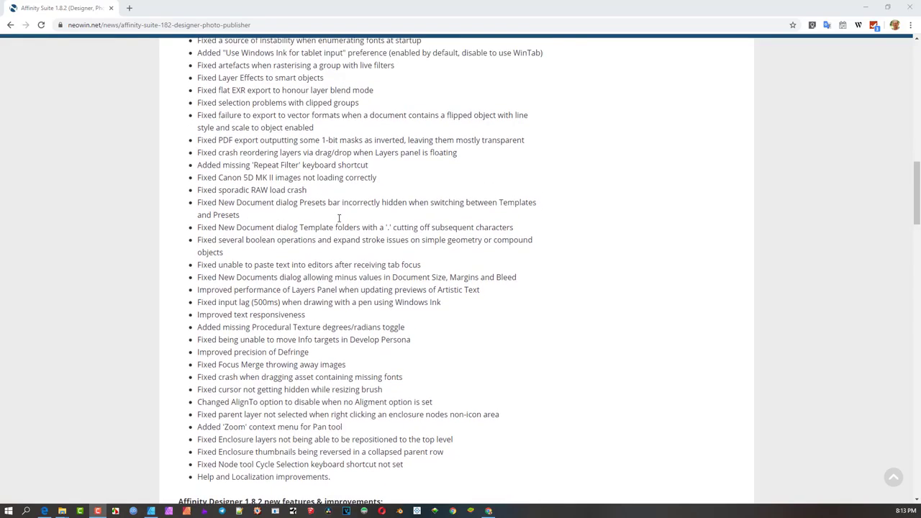
pyautogui.scroll(1, 338, 217)
pyautogui.scroll(-2, 338, 217)
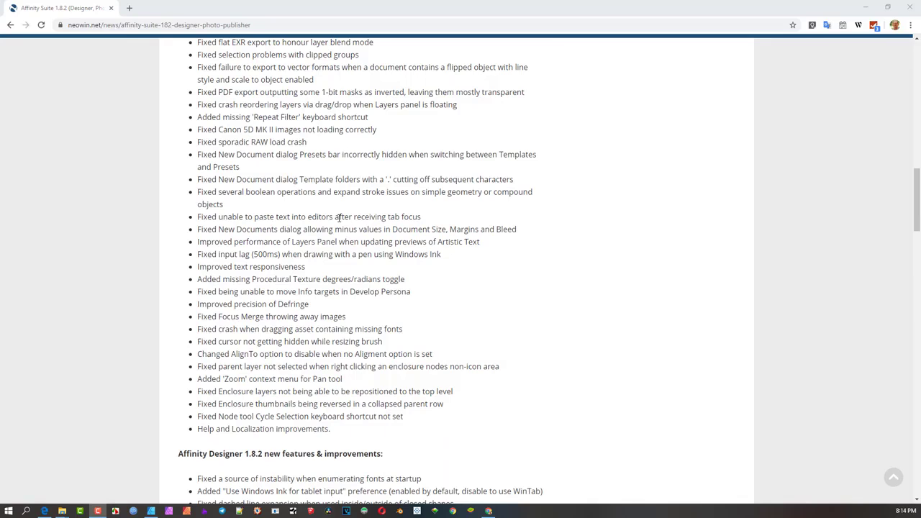
pyautogui.scroll(-6, 338, 217)
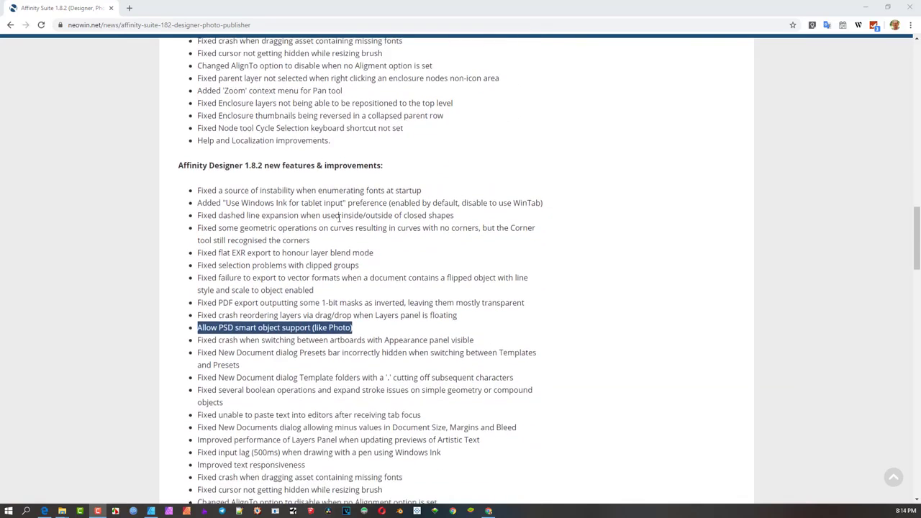
pyautogui.scroll(-2, 338, 218)
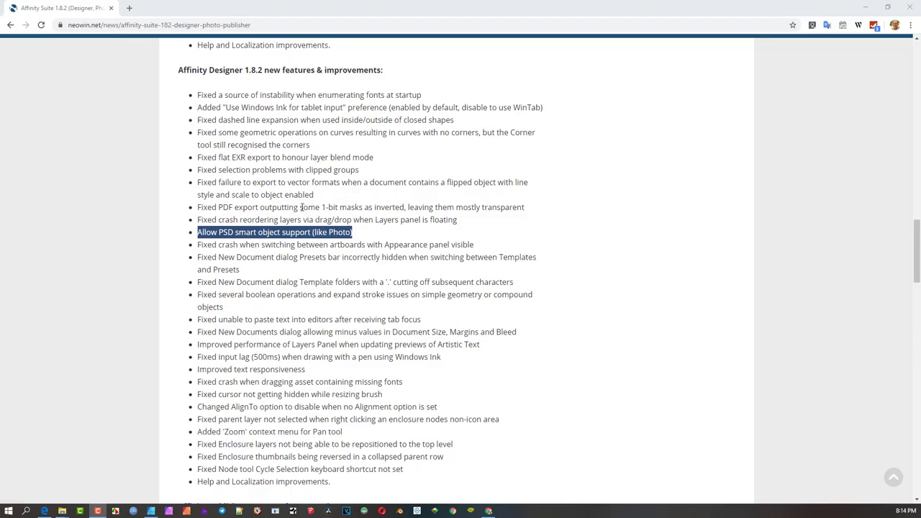
pyautogui.scroll(-1, 357, 233)
pyautogui.scroll(1, 358, 232)
pyautogui.scroll(-1, 243, 243)
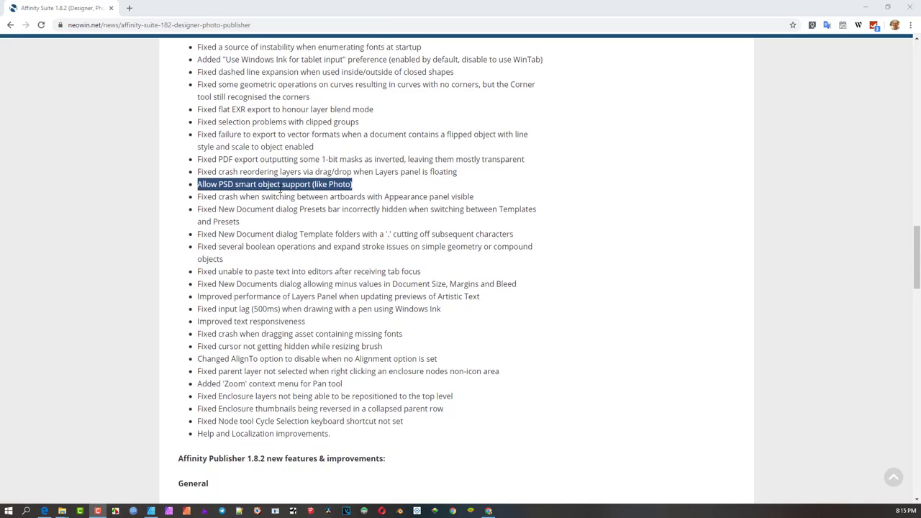
pyautogui.scroll(-3, 279, 188)
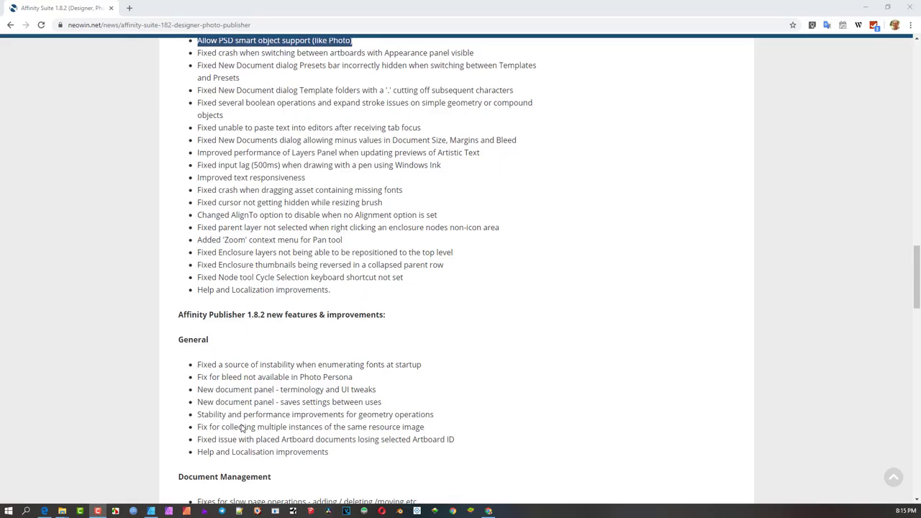
pyautogui.scroll(2, 314, 358)
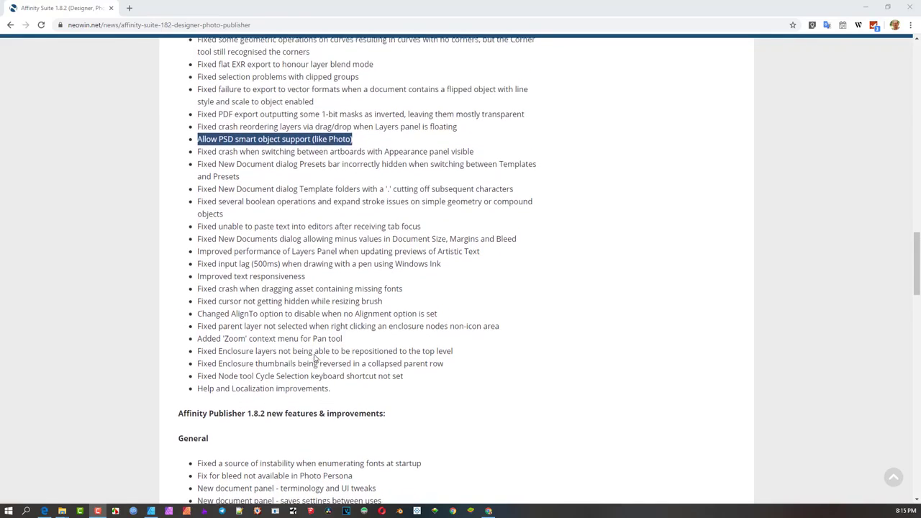
pyautogui.scroll(1, 314, 358)
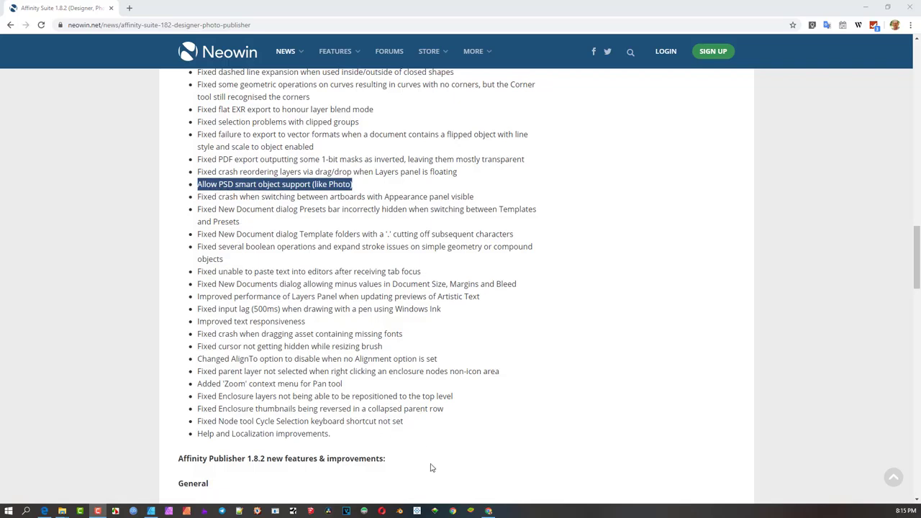
# Step: Open the logo mockup PSD from Mockups > Logo Mockups-Paper Edition > Paper Edition - 1
pyautogui.click(151, 511)
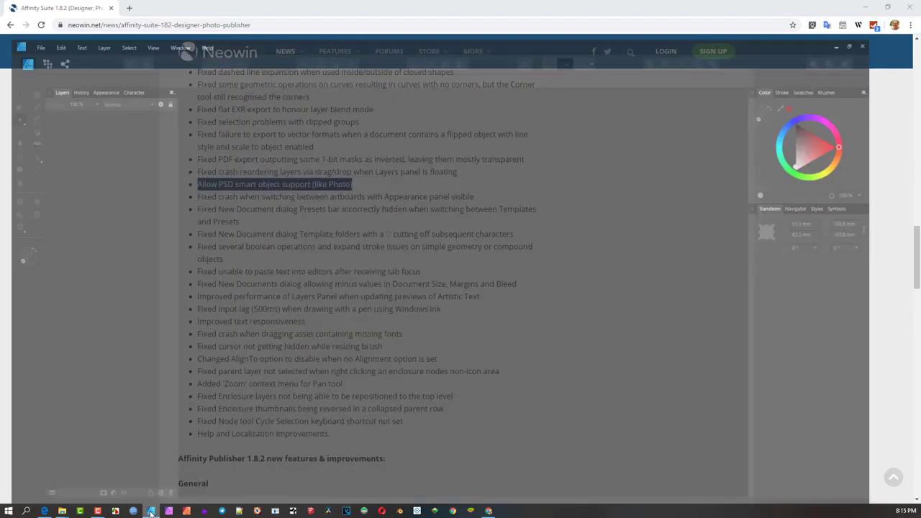
pyautogui.click(31, 8)
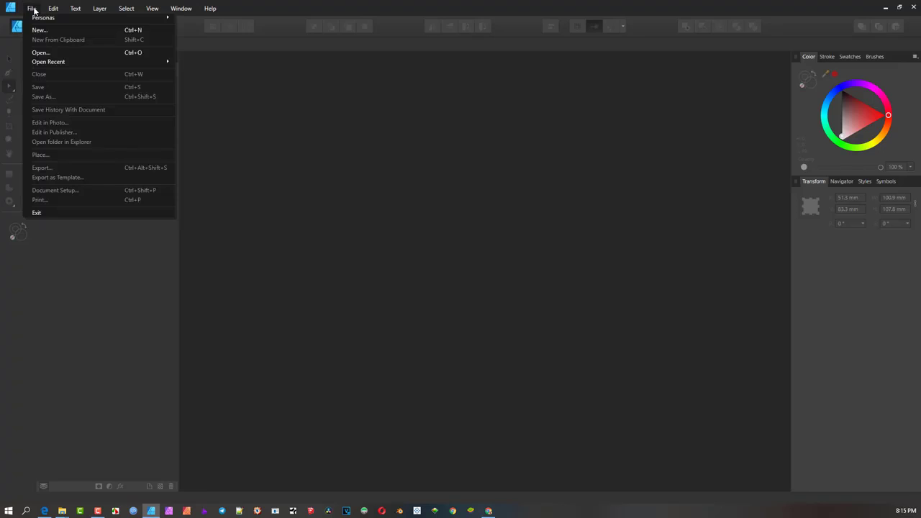
pyautogui.click(55, 54)
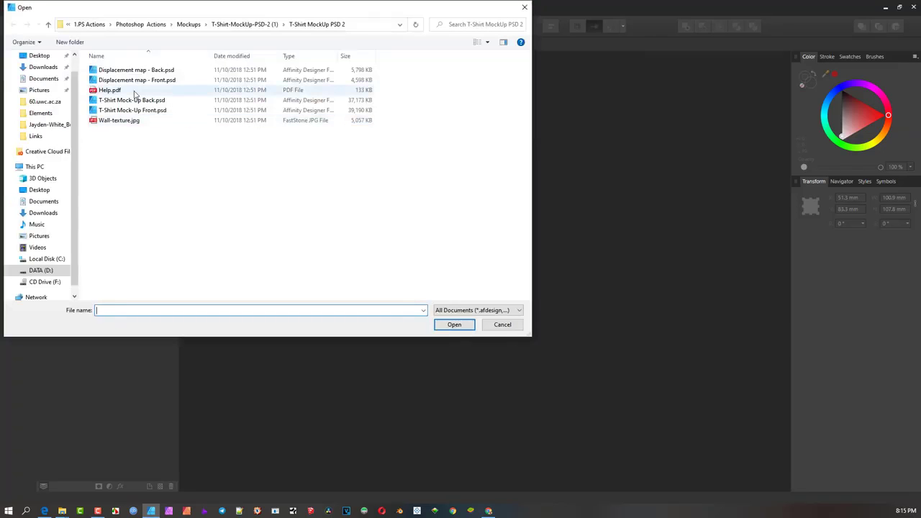
pyautogui.click(246, 25)
pyautogui.click(204, 28)
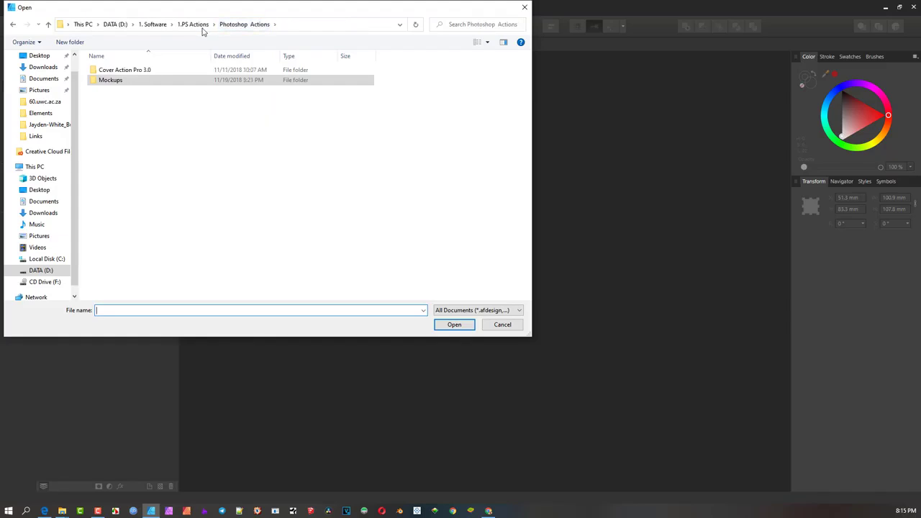
pyautogui.click(115, 80)
pyautogui.doubleClick(115, 80)
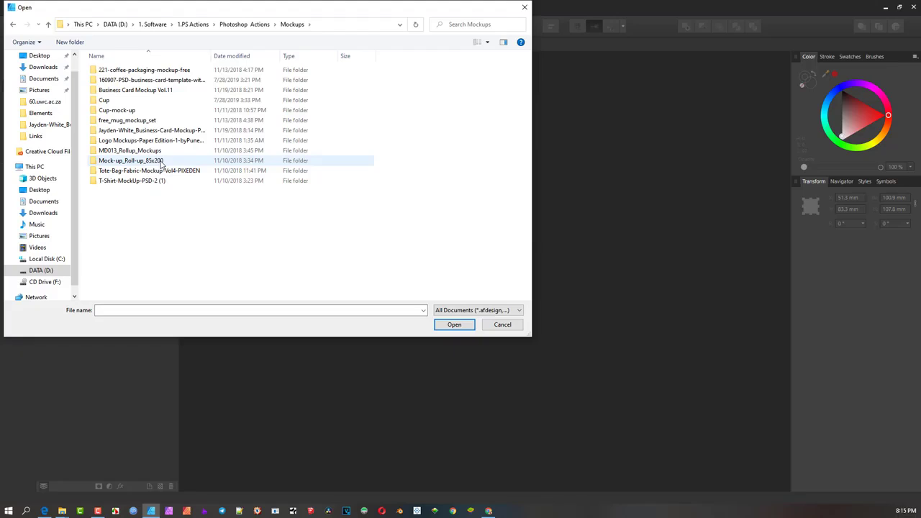
pyautogui.doubleClick(166, 143)
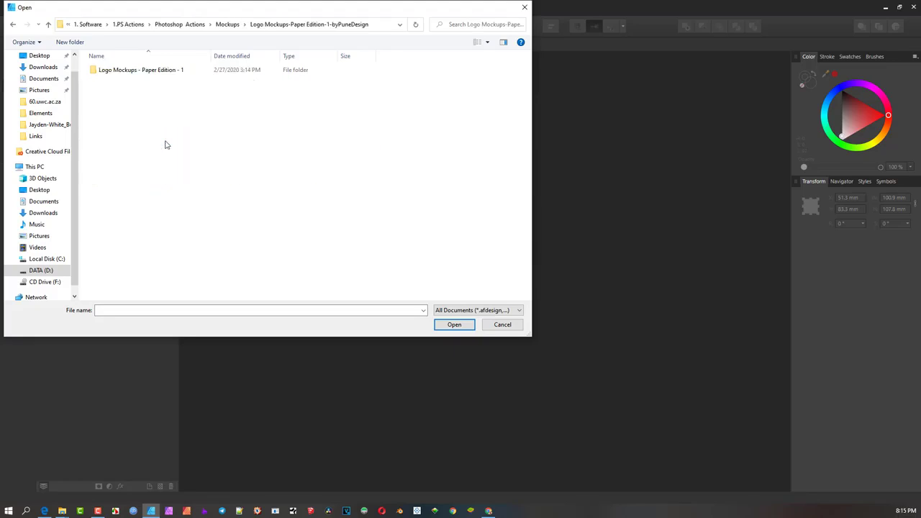
pyautogui.doubleClick(134, 72)
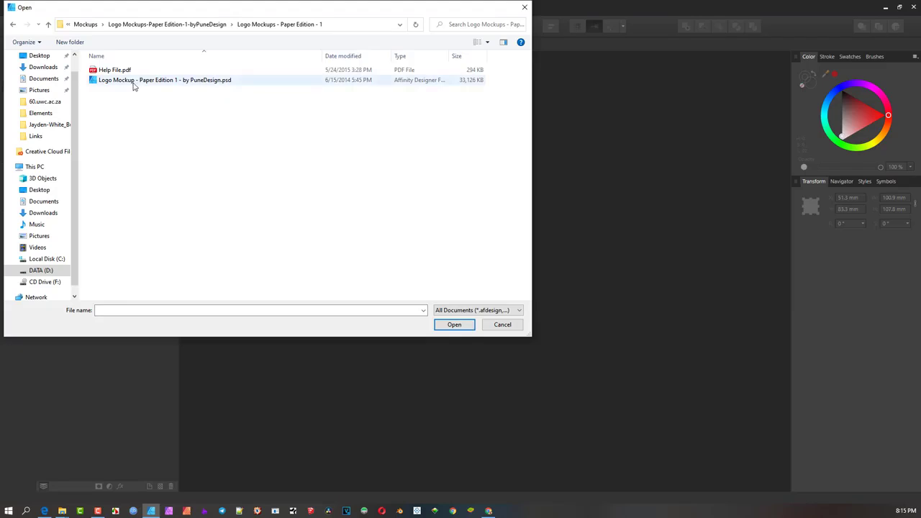
pyautogui.click(132, 83)
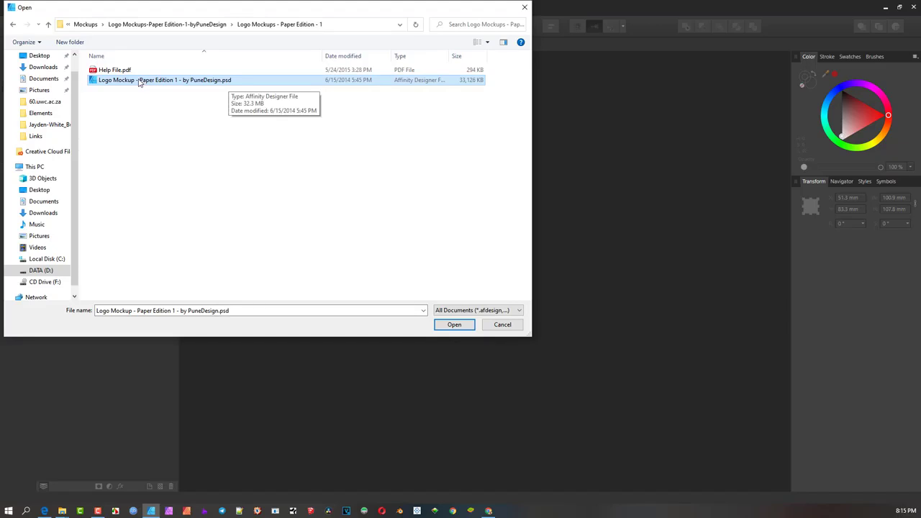
pyautogui.doubleClick(140, 82)
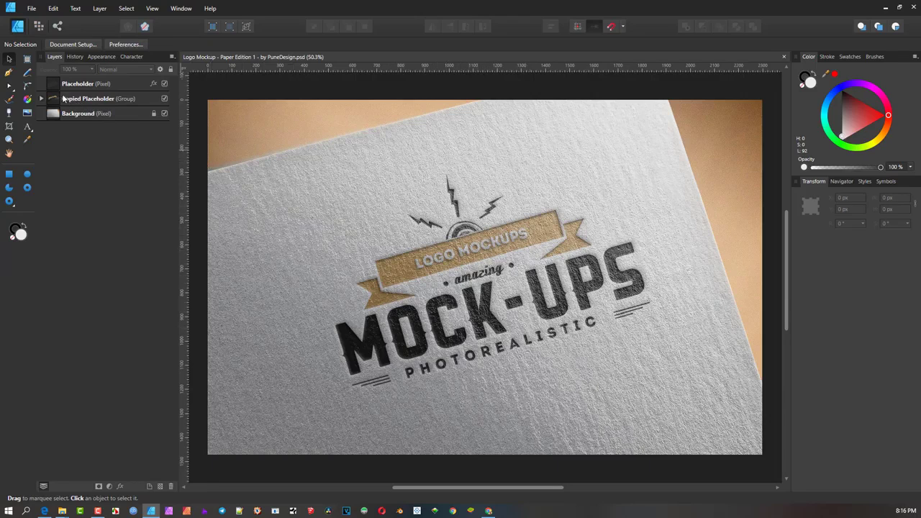
# Step: Expand Copied Placeholder and its '1' layer to reveal Texture, then reselect Placeholder
pyautogui.click(64, 80)
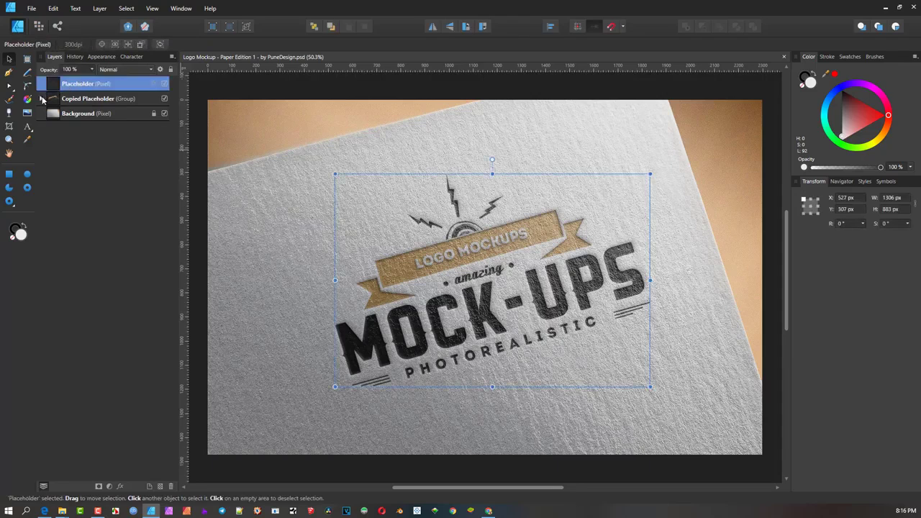
pyautogui.click(42, 99)
pyautogui.click(45, 113)
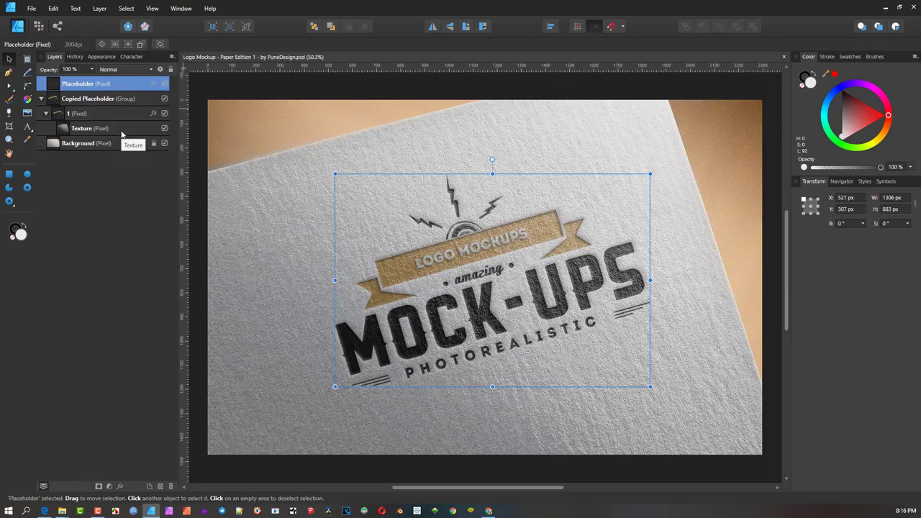
pyautogui.click(121, 133)
pyautogui.click(124, 115)
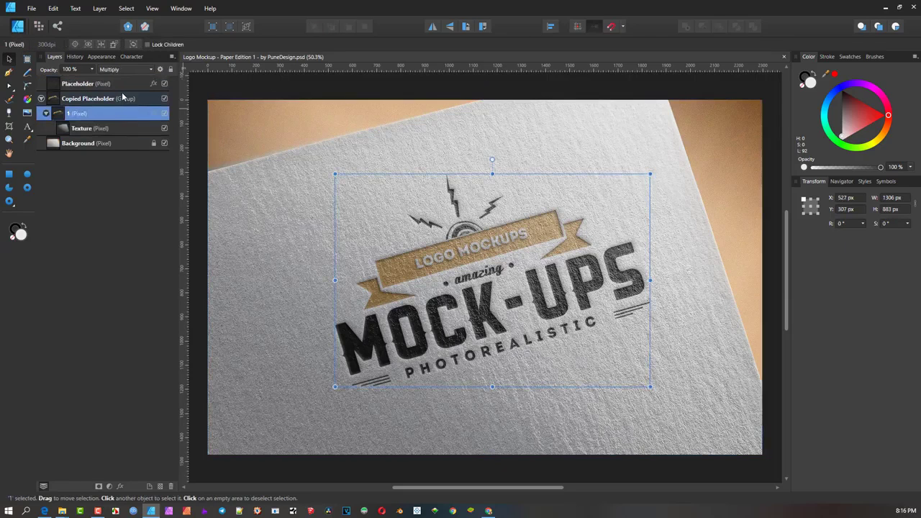
pyautogui.click(122, 82)
# Step: Tick 'Import PSD smart objects where possible' in General preferences and close Preferences
pyautogui.click(53, 8)
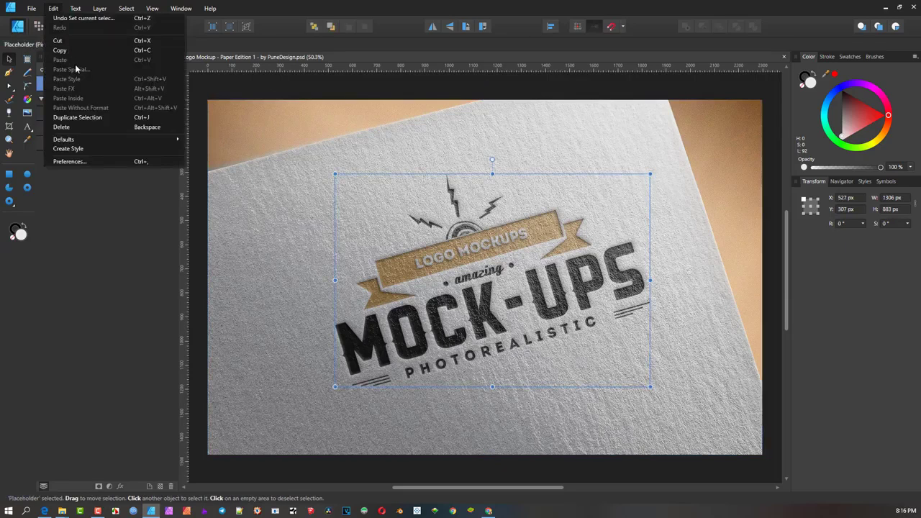
pyautogui.click(70, 161)
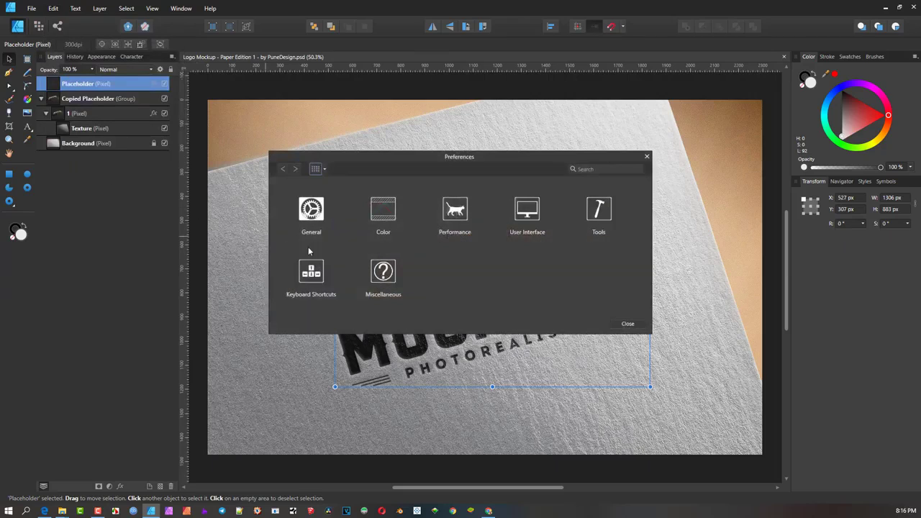
pyautogui.click(109, 99)
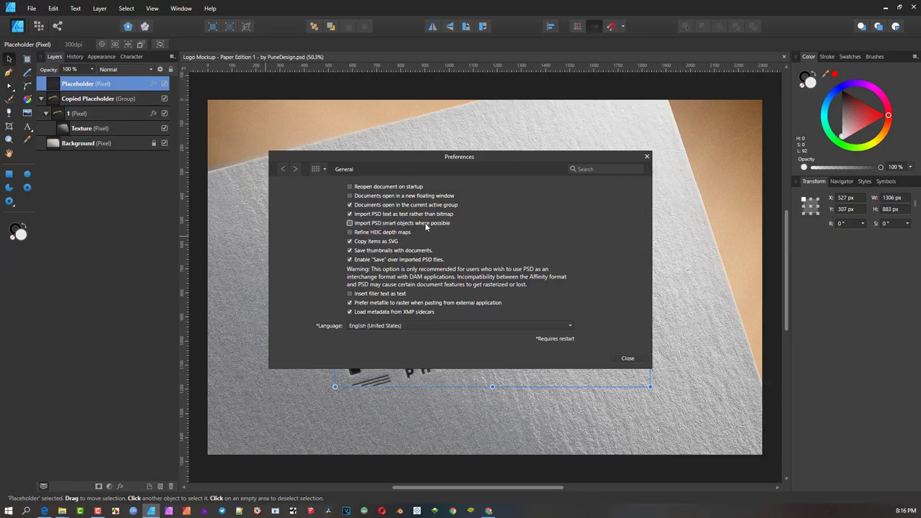
pyautogui.click(350, 223)
pyautogui.click(626, 358)
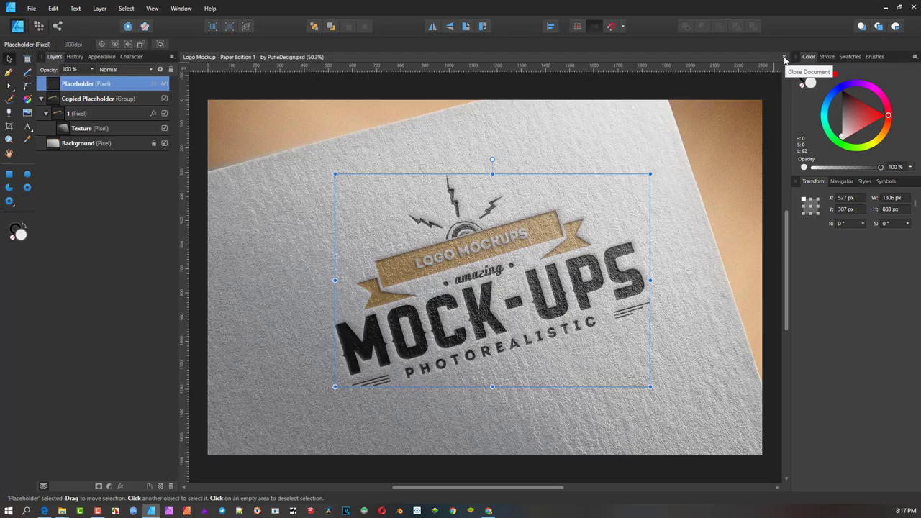
# Step: Recheck the PSD smart-object preference, then close the logo mockup document
pyautogui.click(54, 9)
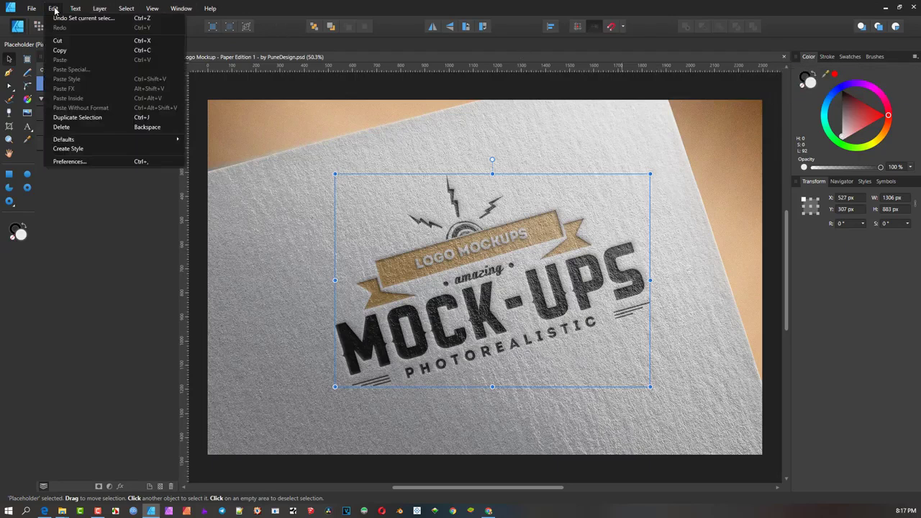
pyautogui.click(77, 161)
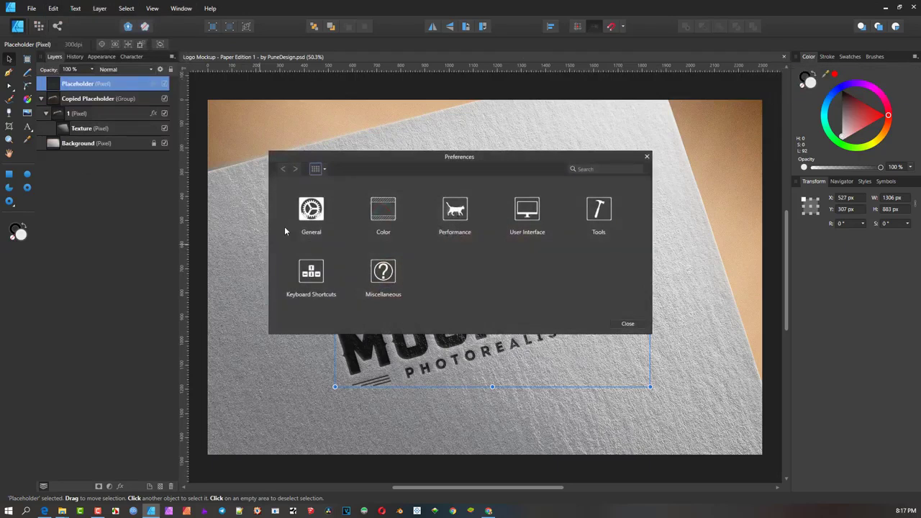
pyautogui.click(311, 210)
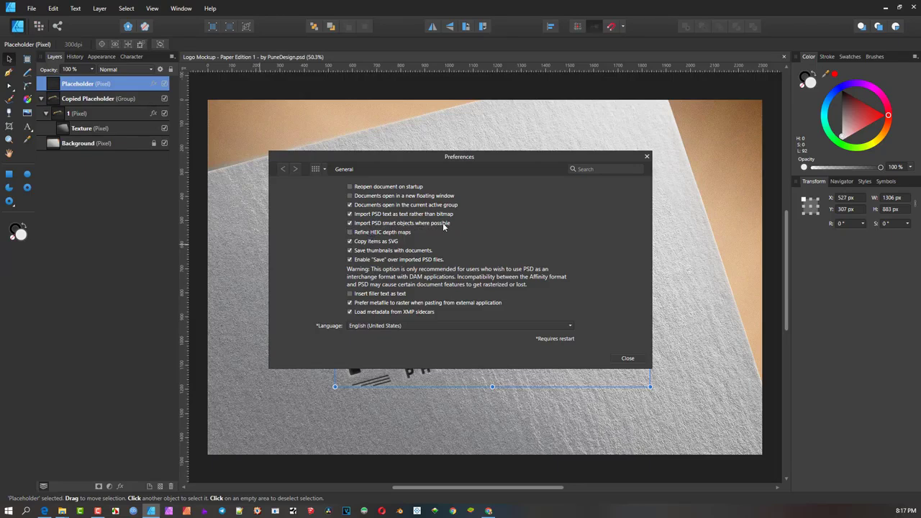
pyautogui.click(647, 157)
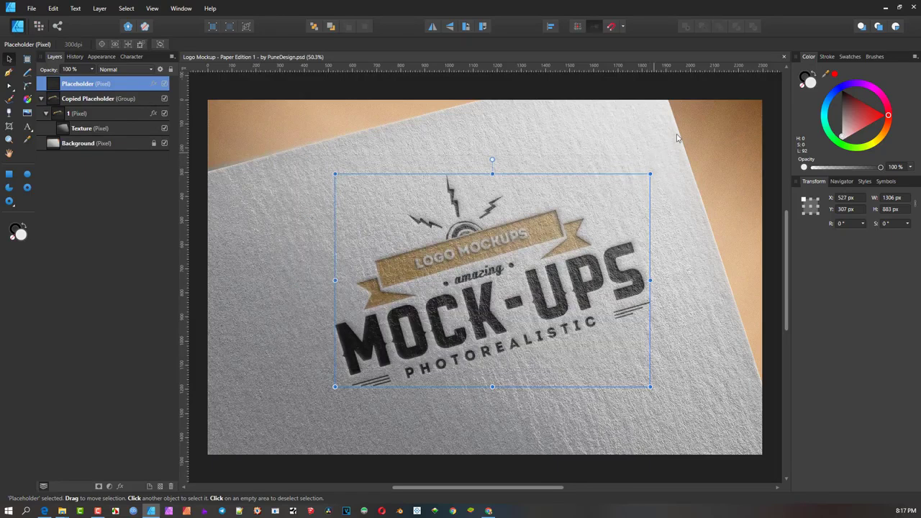
pyautogui.click(784, 57)
pyautogui.click(32, 11)
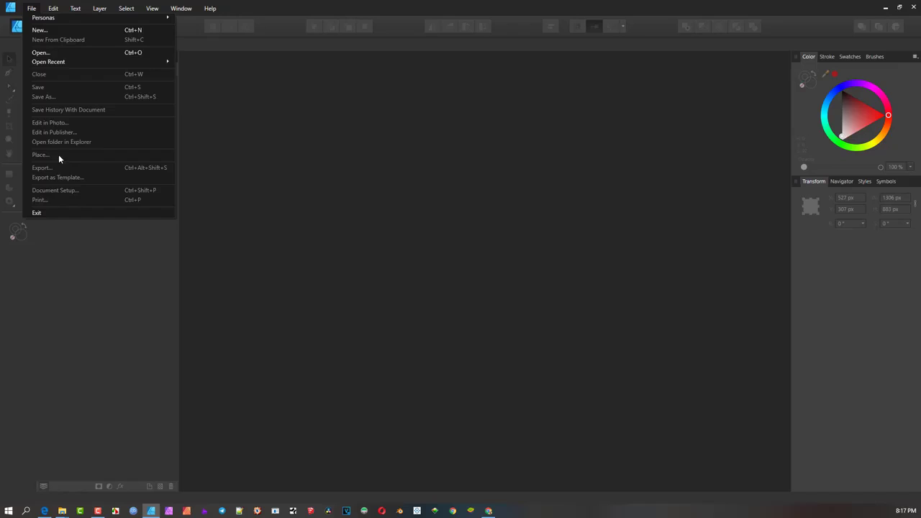
# Step: Reopen 'Logo Mockup - Paper Edition 1 - by PuneDesign.psd' and widen the Layers panel
pyautogui.click(44, 54)
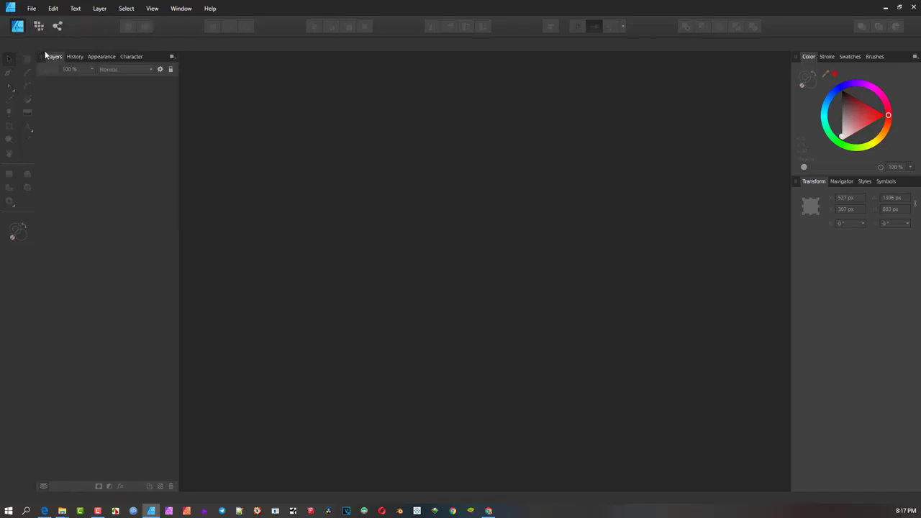
pyautogui.click(113, 81)
pyautogui.doubleClick(113, 80)
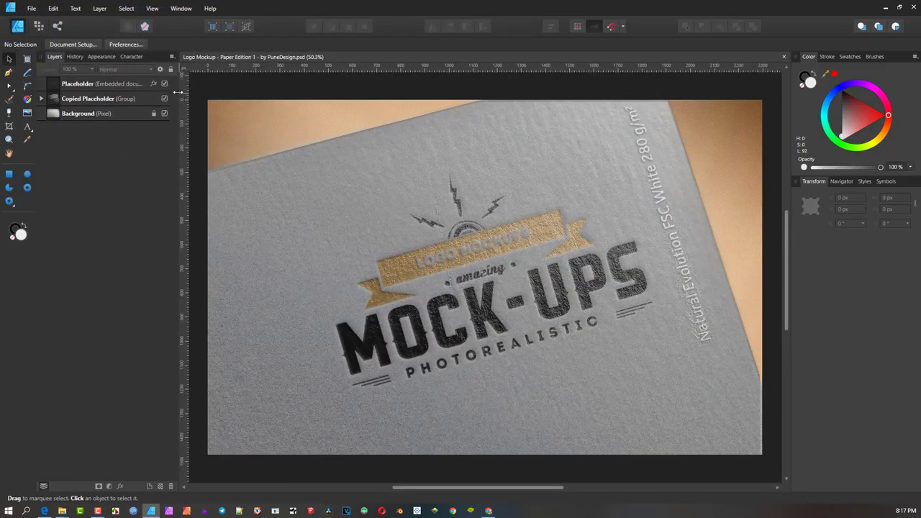
pyautogui.moveTo(180, 92); pyautogui.dragTo(246, 105)
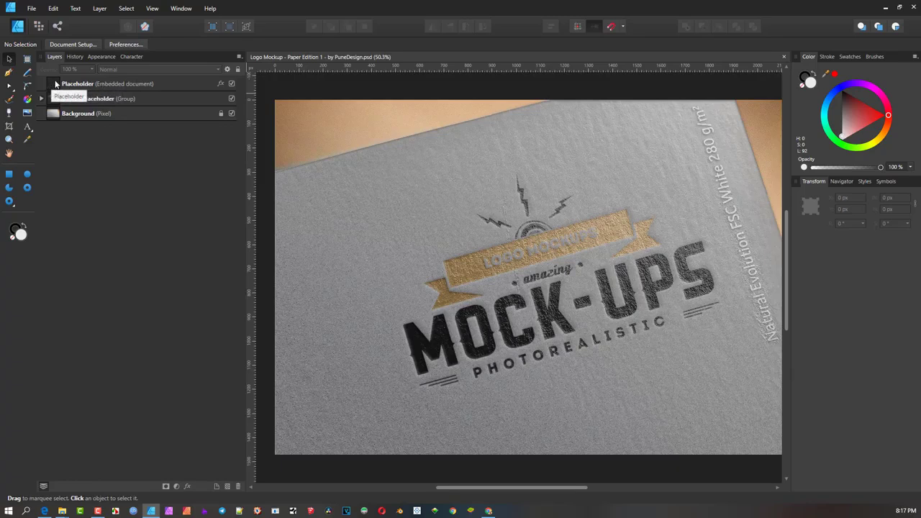
# Step: Select the Placeholder layer and open its embedded logo document for editing
pyautogui.doubleClick(103, 82)
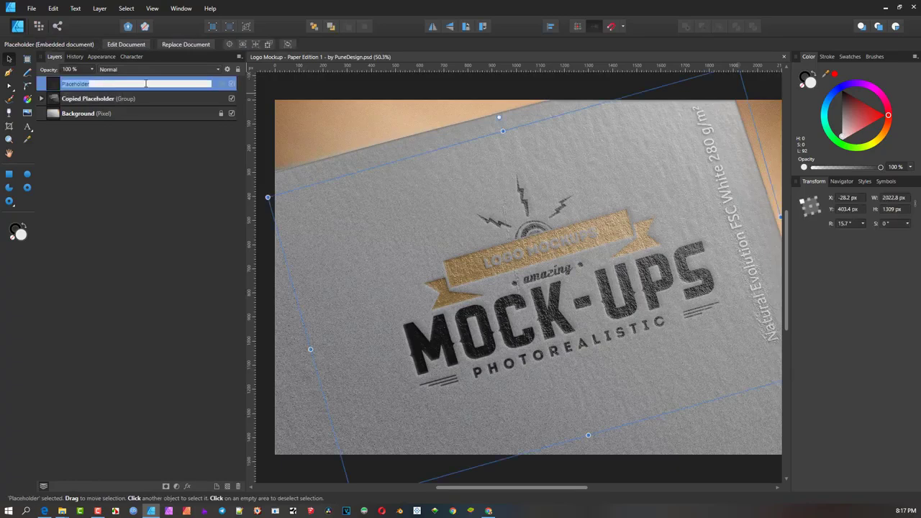
pyautogui.press('Return')
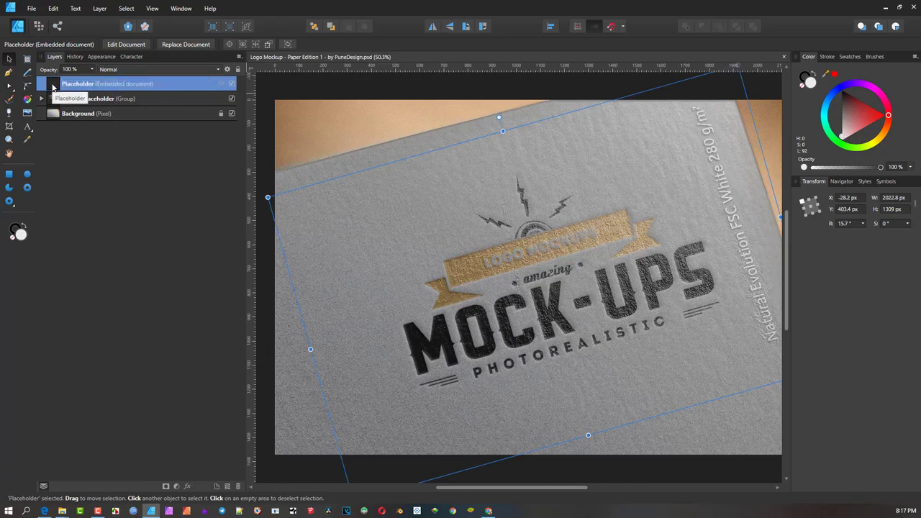
pyautogui.doubleClick(53, 85)
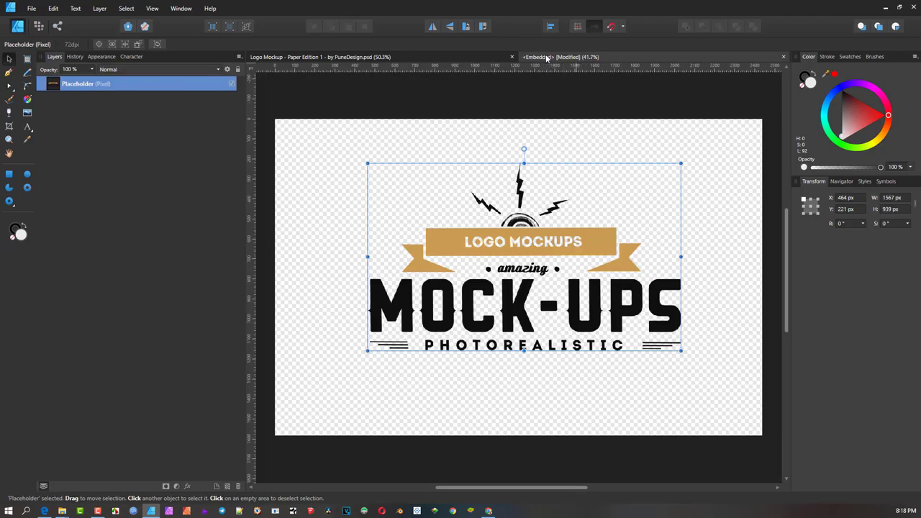
# Step: Float the embedded logo window beside the mockup and nudge the logo up to X 459.3, Y 183.5 px
pyautogui.moveTo(547, 58); pyautogui.dragTo(577, 149)
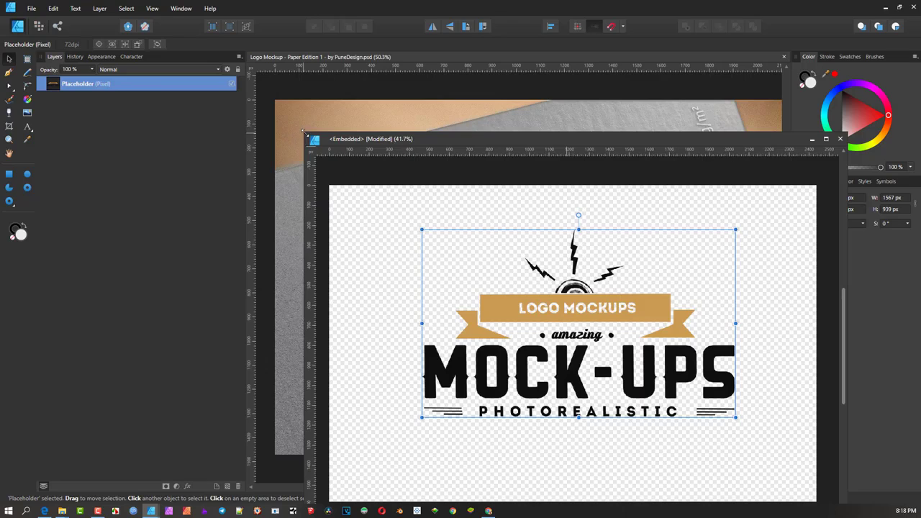
pyautogui.moveTo(305, 252); pyautogui.dragTo(531, 308)
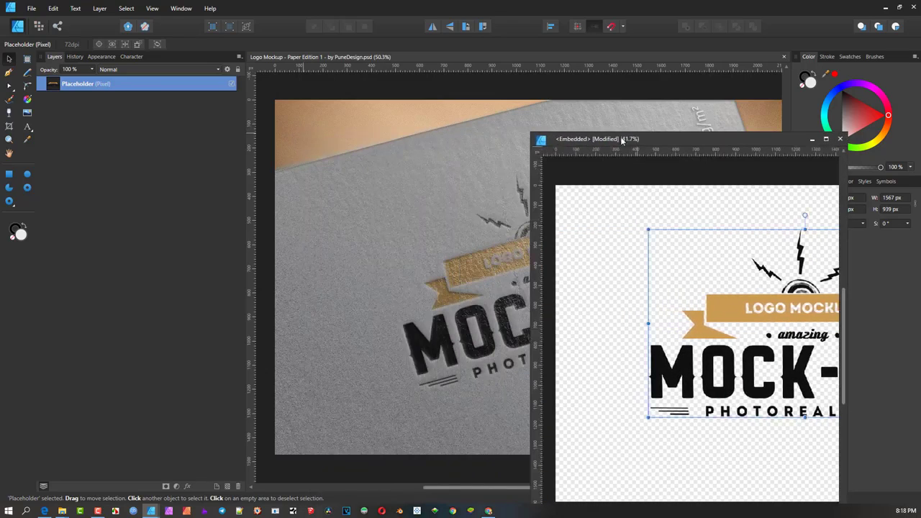
pyautogui.moveTo(623, 141); pyautogui.dragTo(475, 153)
pyautogui.scroll(-3, 674, 261)
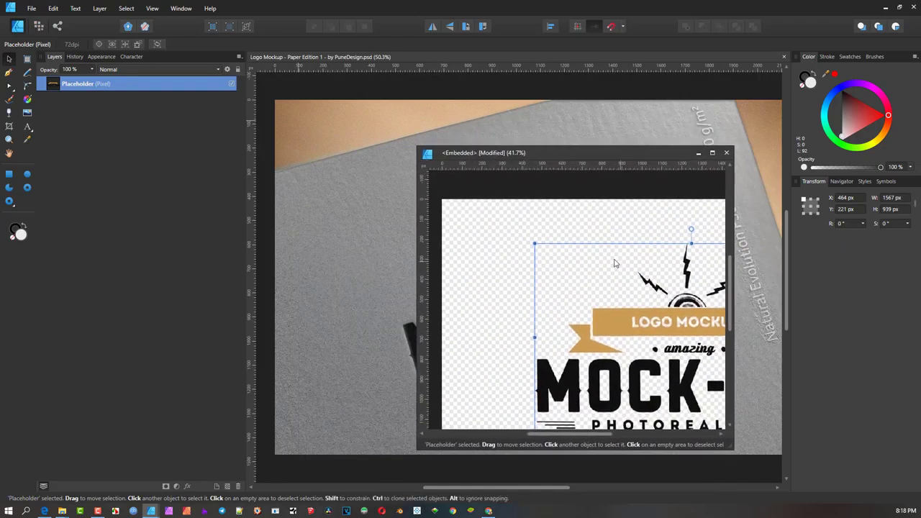
pyautogui.click(589, 291)
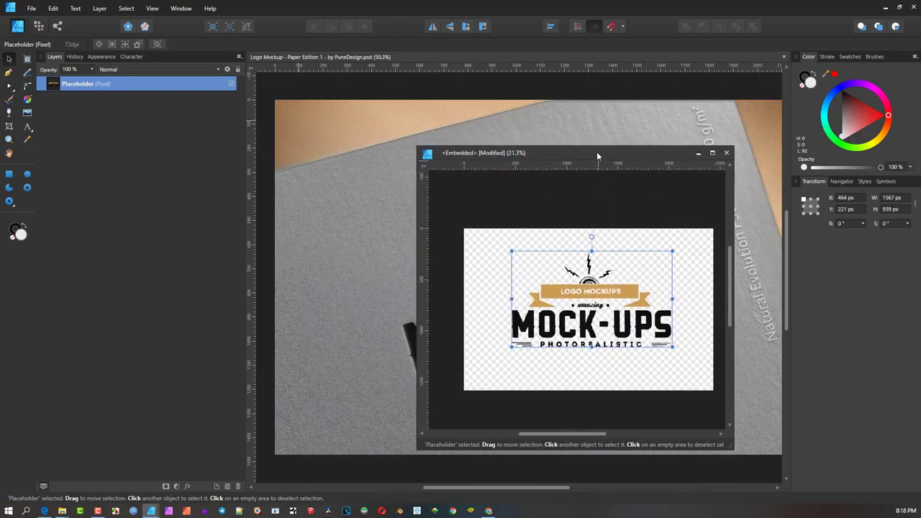
pyautogui.moveTo(596, 152); pyautogui.dragTo(207, 115)
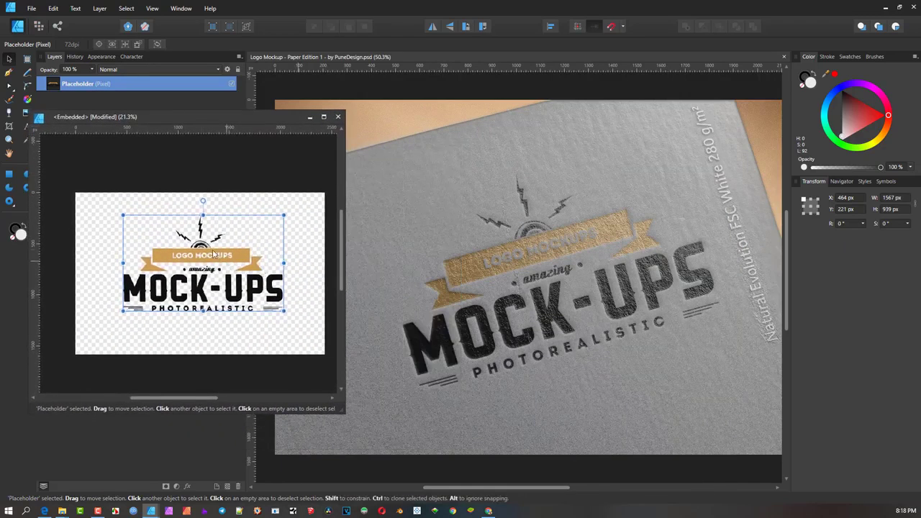
pyautogui.moveTo(213, 253)
pyautogui.mouseDown()
pyautogui.moveTo(193, 270)
pyautogui.moveTo(210, 249)
pyautogui.mouseUp()
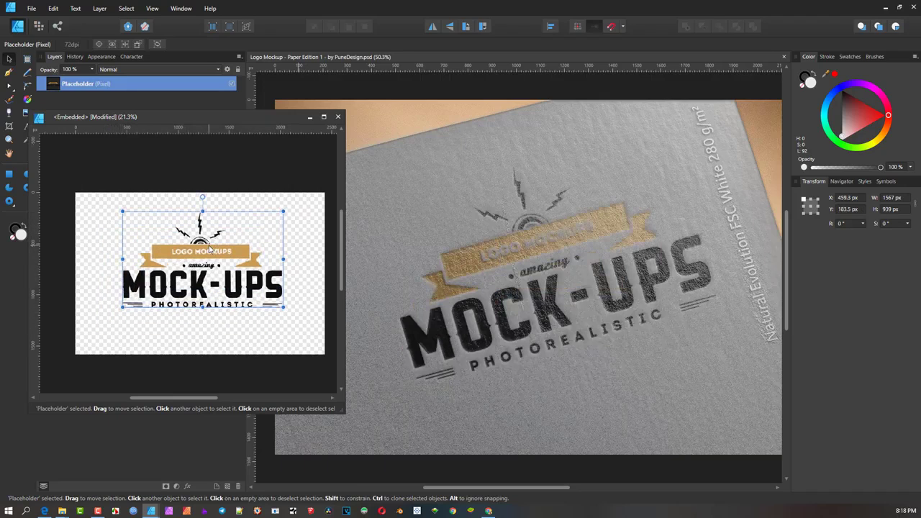
# Step: Draw a red rectangle over the logo and move it back behind the artwork
pyautogui.click(872, 108)
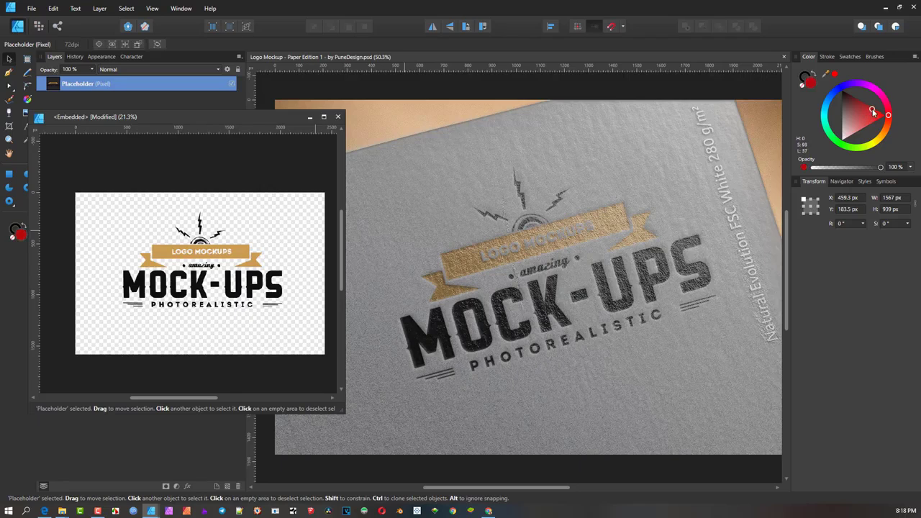
pyautogui.click(9, 174)
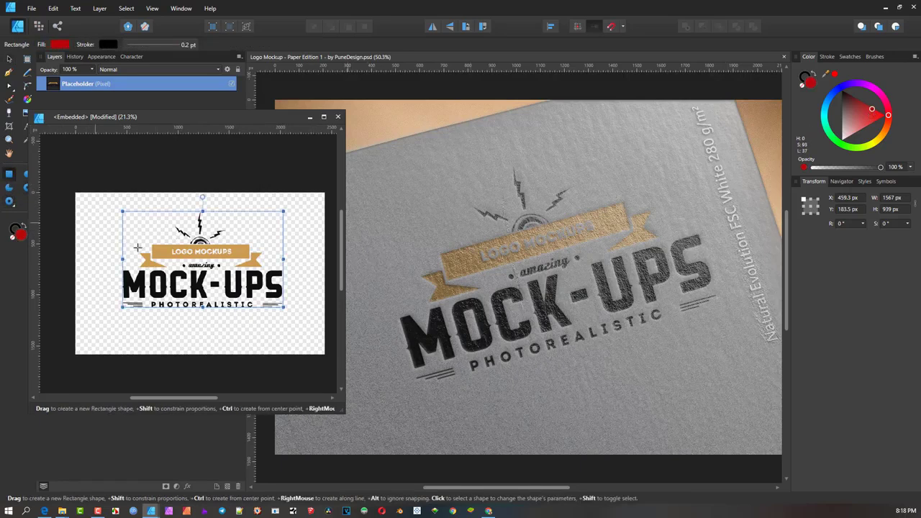
pyautogui.moveTo(114, 201)
pyautogui.mouseDown()
pyautogui.moveTo(304, 238)
pyautogui.moveTo(302, 245)
pyautogui.mouseUp()
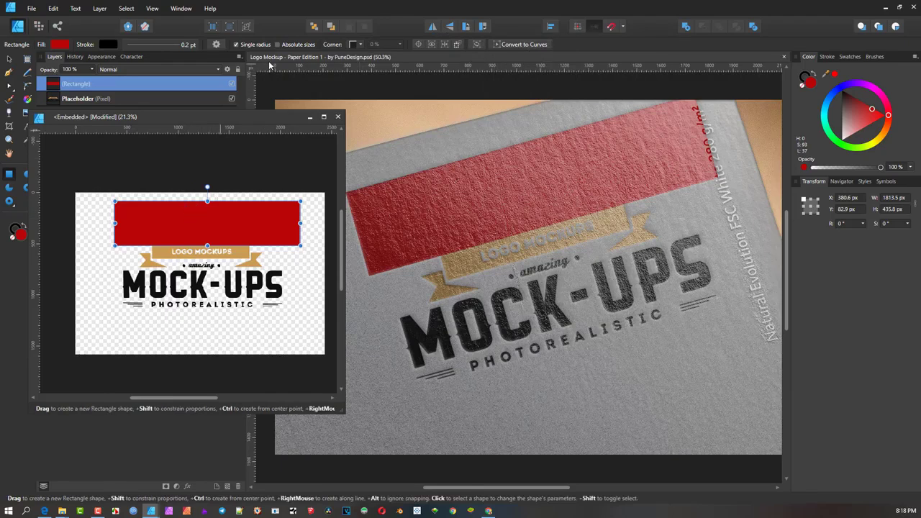
pyautogui.click(331, 27)
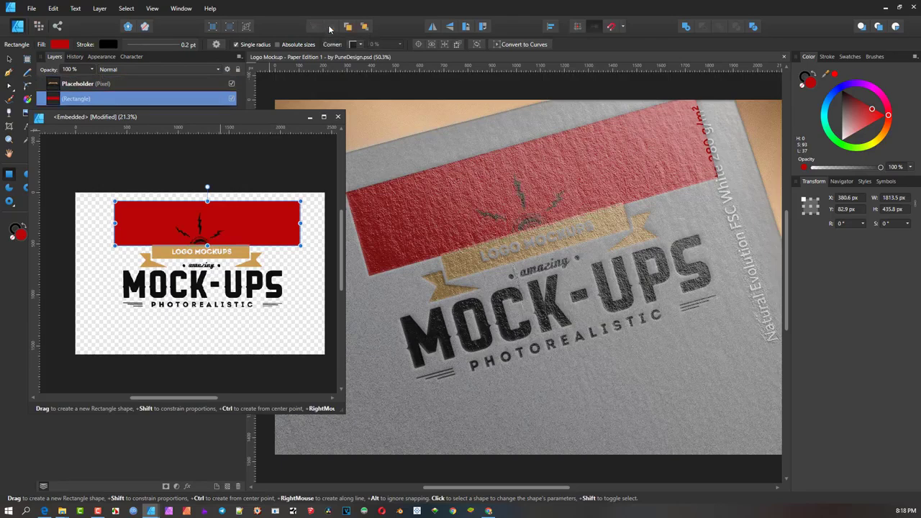
# Step: Stretch the red rectangle to cover the whole embedded canvas
pyautogui.click(11, 59)
pyautogui.moveTo(161, 219); pyautogui.dragTo(125, 211)
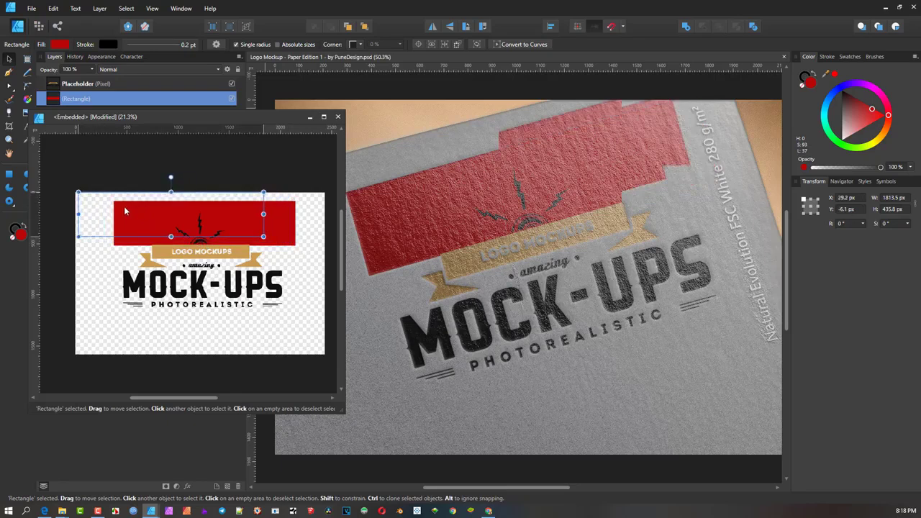
pyautogui.moveTo(263, 236); pyautogui.dragTo(304, 351)
pyautogui.moveTo(55, 193); pyautogui.dragTo(51, 190)
# Step: Stretch the mockup's Placeholder slightly taller, to 1326.1 px at Y 387 px
pyautogui.scroll(-1, 450, 304)
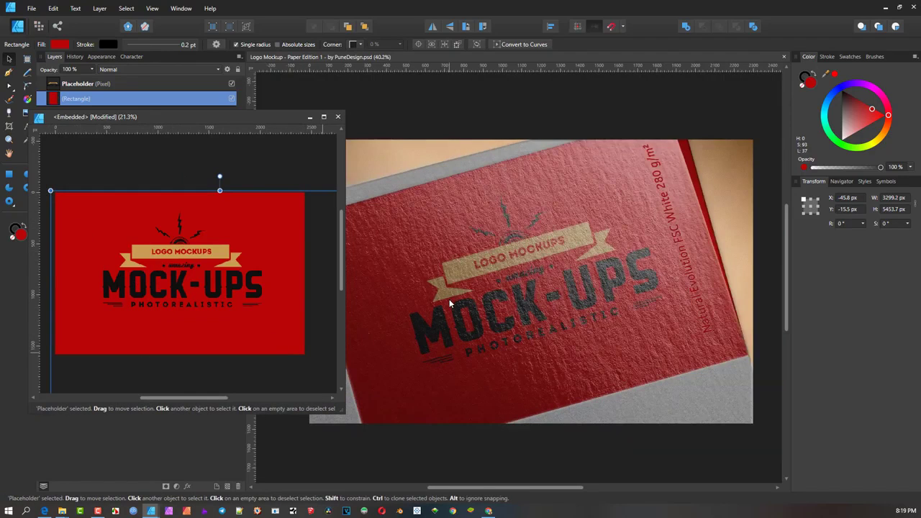
pyautogui.scroll(-2, 450, 304)
pyautogui.click(485, 281)
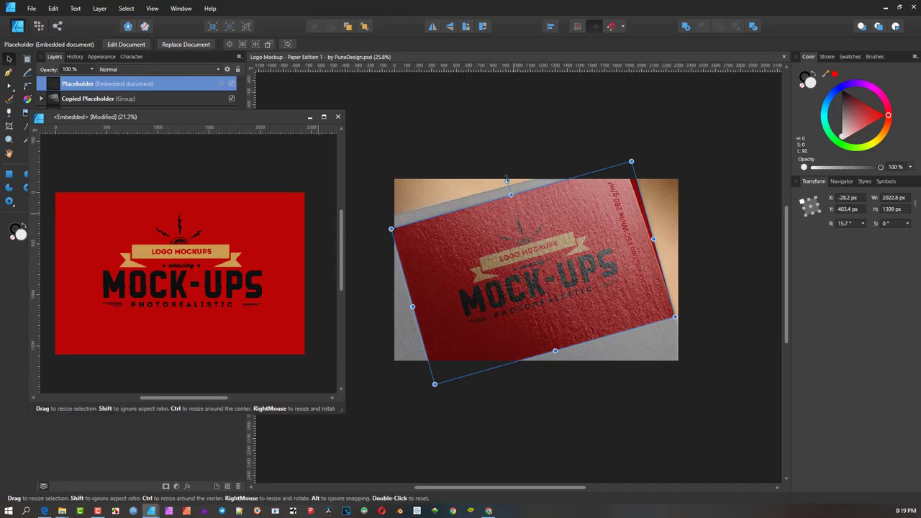
pyautogui.moveTo(507, 179)
pyautogui.mouseDown()
pyautogui.moveTo(504, 167)
pyautogui.moveTo(505, 176)
pyautogui.mouseUp()
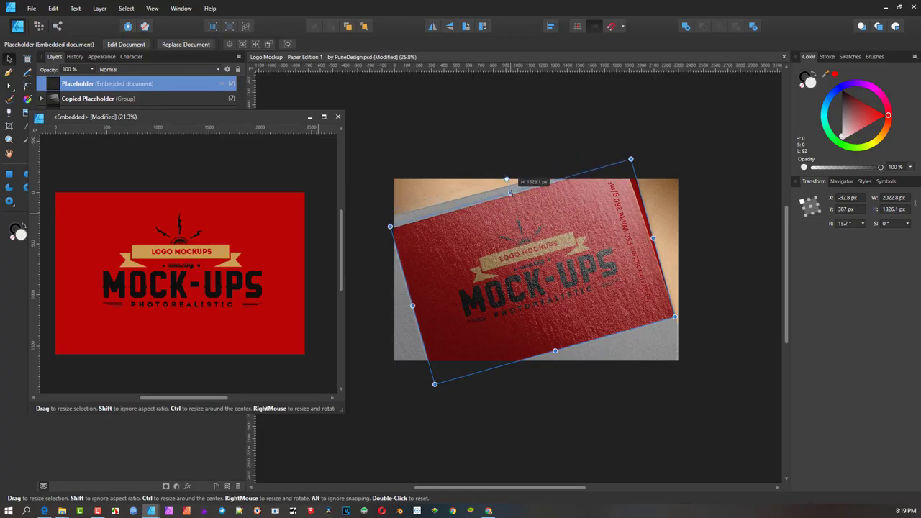
# Step: Shorten the logo in the embedded document slightly from the top, then return to the mockup
pyautogui.click(188, 252)
pyautogui.click(188, 252)
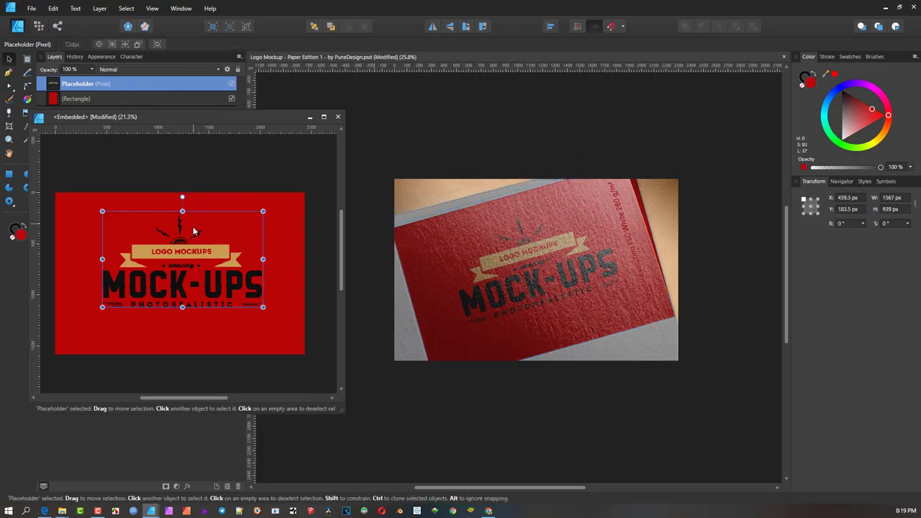
pyautogui.moveTo(183, 209)
pyautogui.mouseDown()
pyautogui.moveTo(184, 196)
pyautogui.moveTo(182, 214)
pyautogui.mouseUp()
pyautogui.scroll(2, 548, 285)
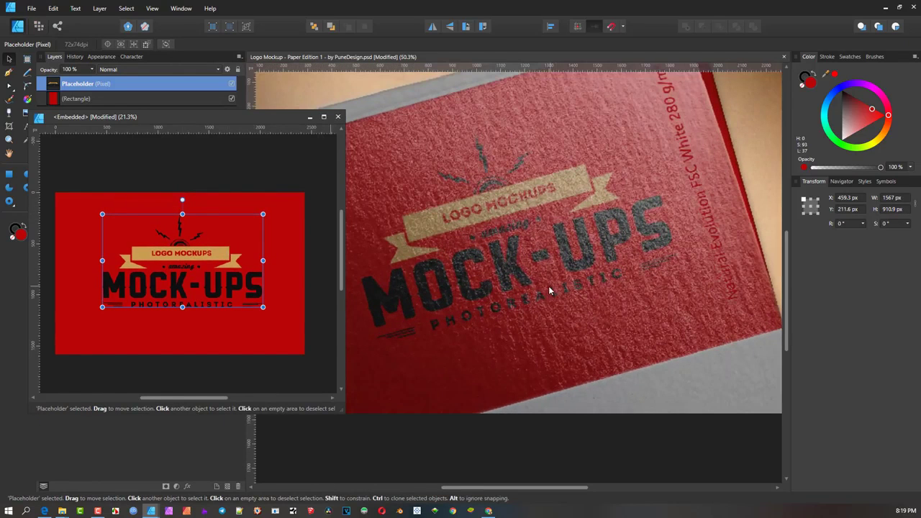
pyautogui.click(551, 250)
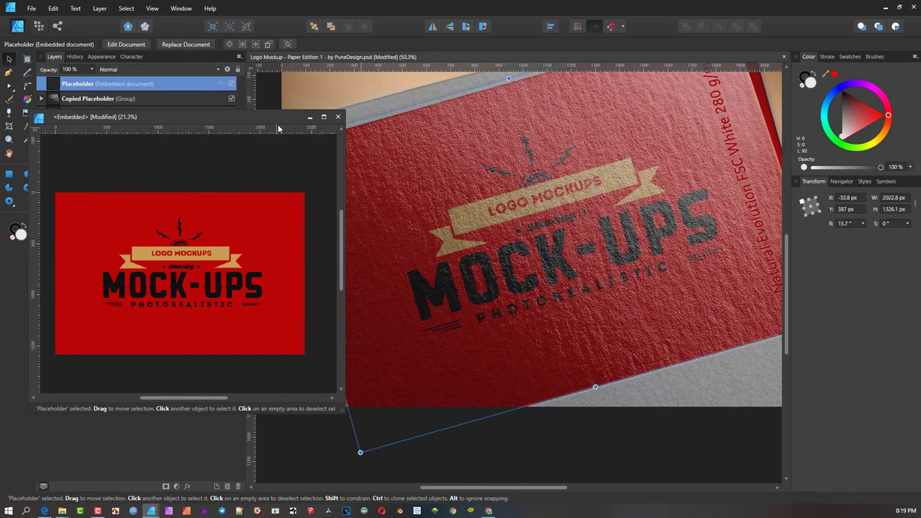
# Step: Close the floating <Embedded> logo window to show the red mockup card on the canvas
pyautogui.click(70, 8)
pyautogui.moveTo(63, 10)
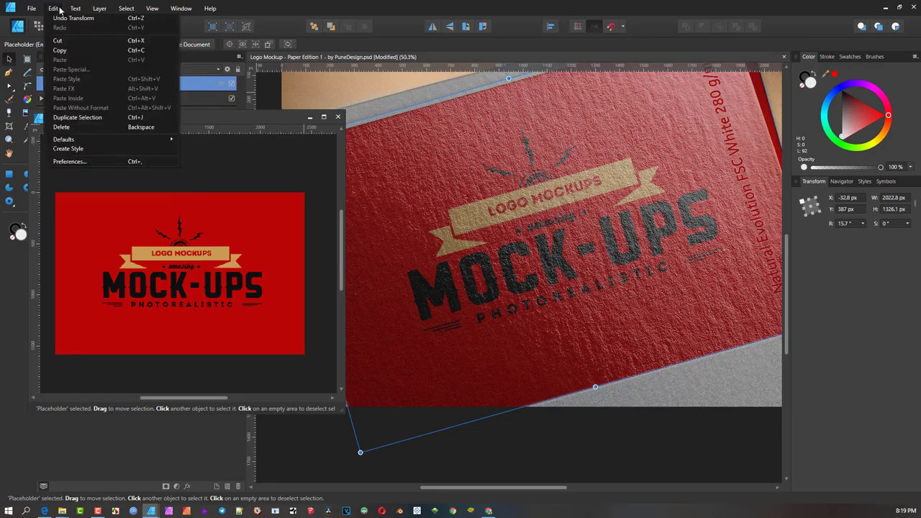
pyautogui.click(337, 117)
pyautogui.scroll(-2, 492, 290)
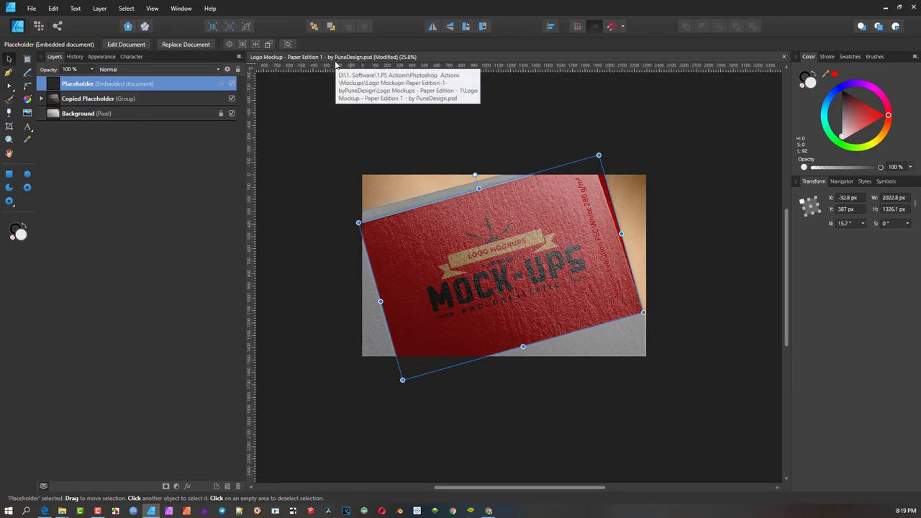
# Step: View the General page of Edit > Preferences, then close Preferences without changes
pyautogui.click(57, 10)
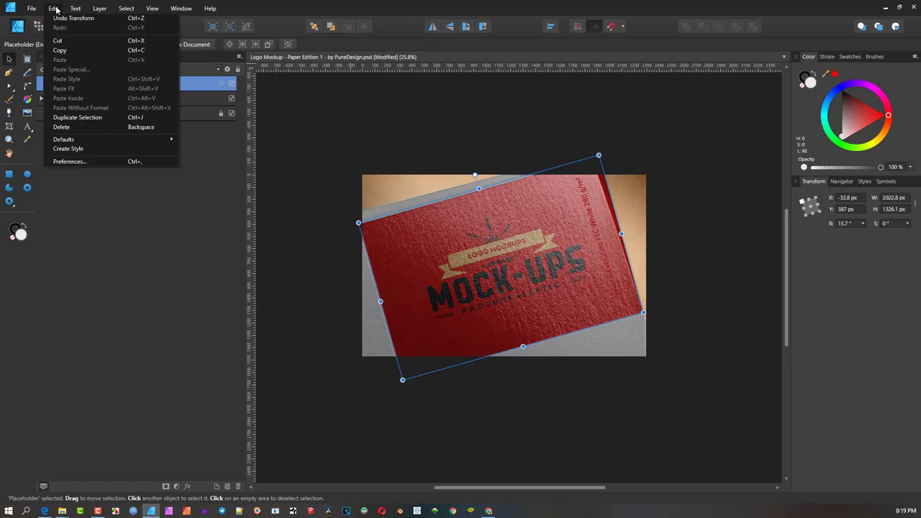
pyautogui.click(85, 162)
pyautogui.click(312, 209)
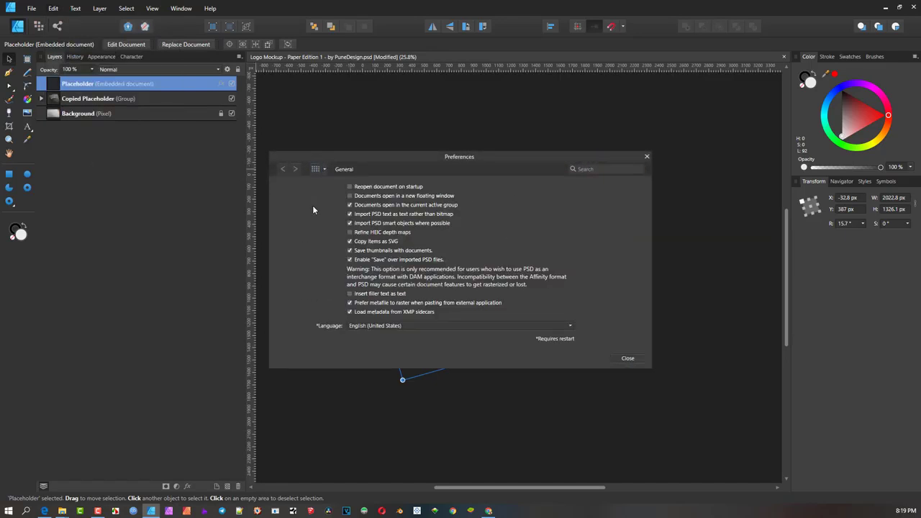
pyautogui.click(646, 157)
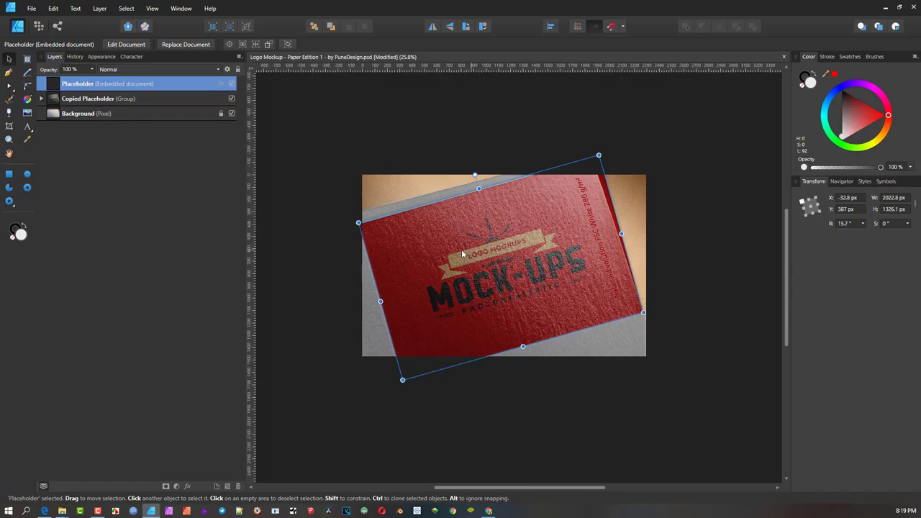
pyautogui.scroll(2, 458, 249)
pyautogui.scroll(-1, 458, 249)
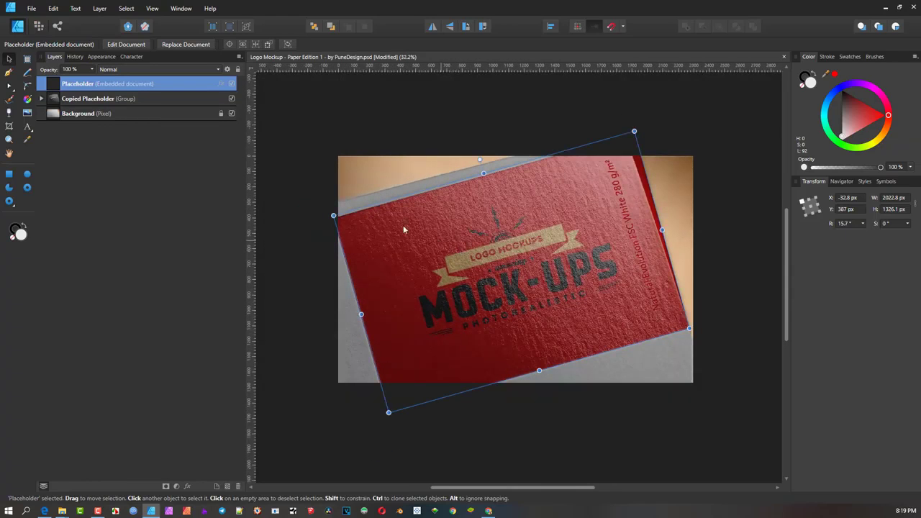